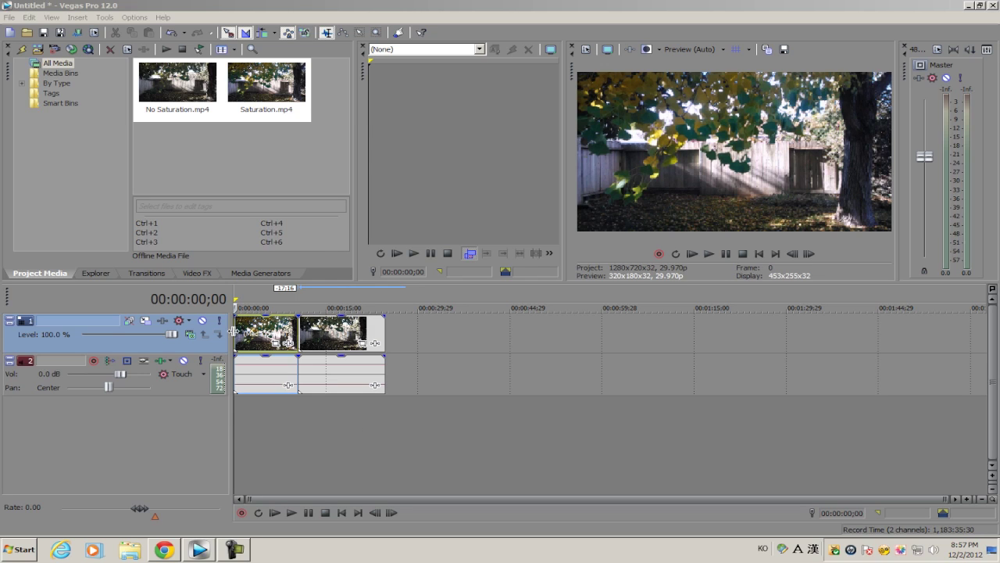
scroll(328, 399, up, 5)
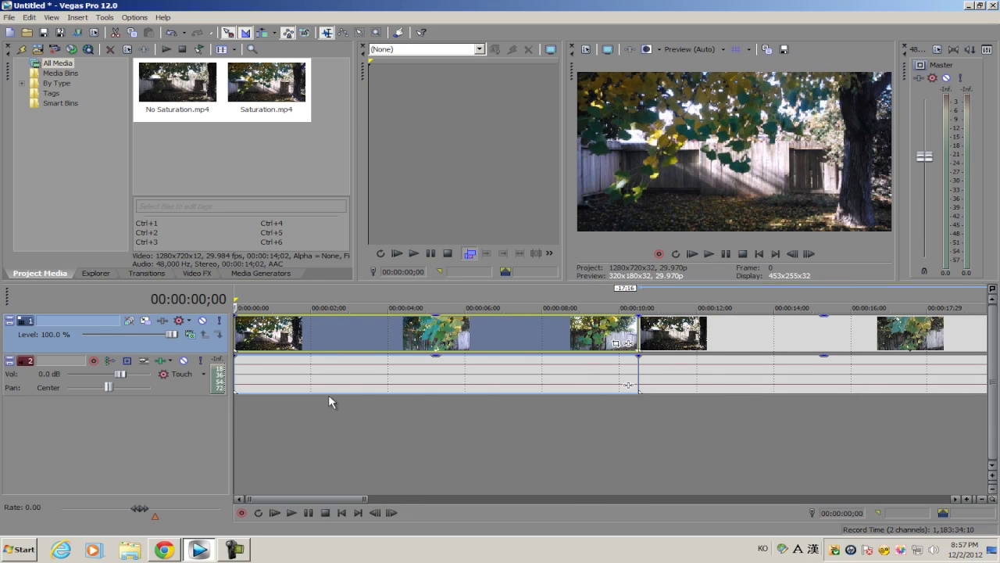
scroll(458, 345, down, 2)
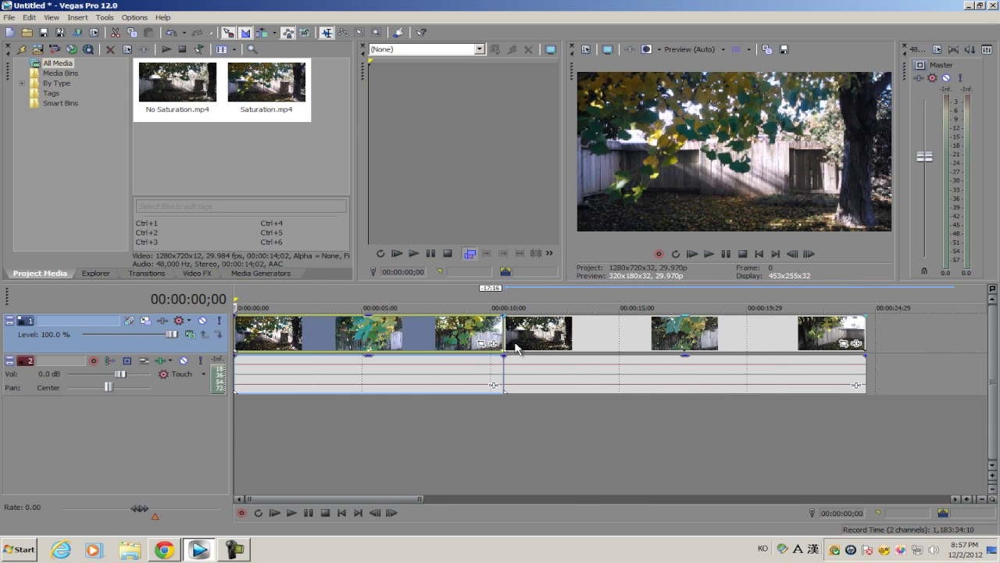
click(504, 348)
scroll(504, 347, up, 3)
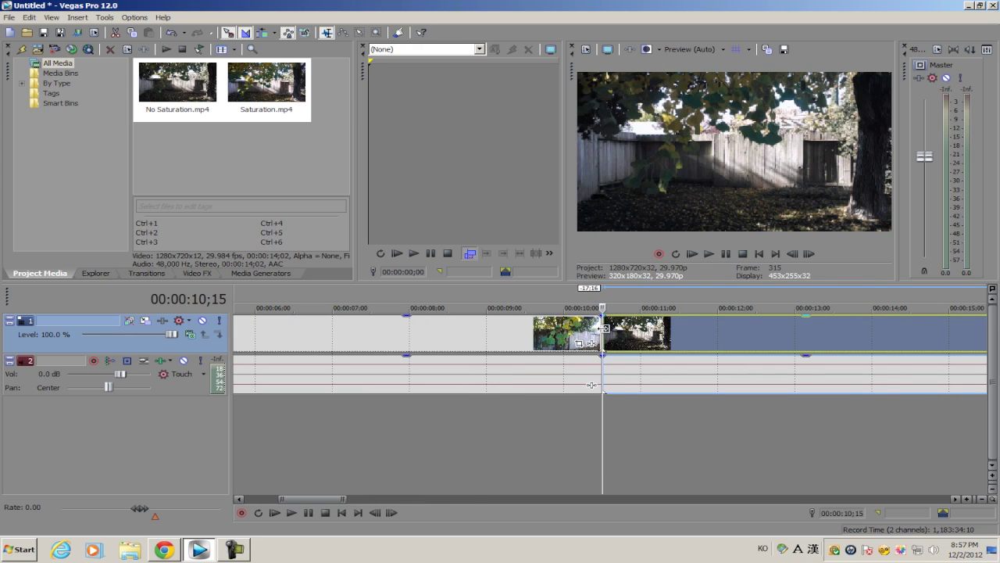
scroll(603, 328, down, 3)
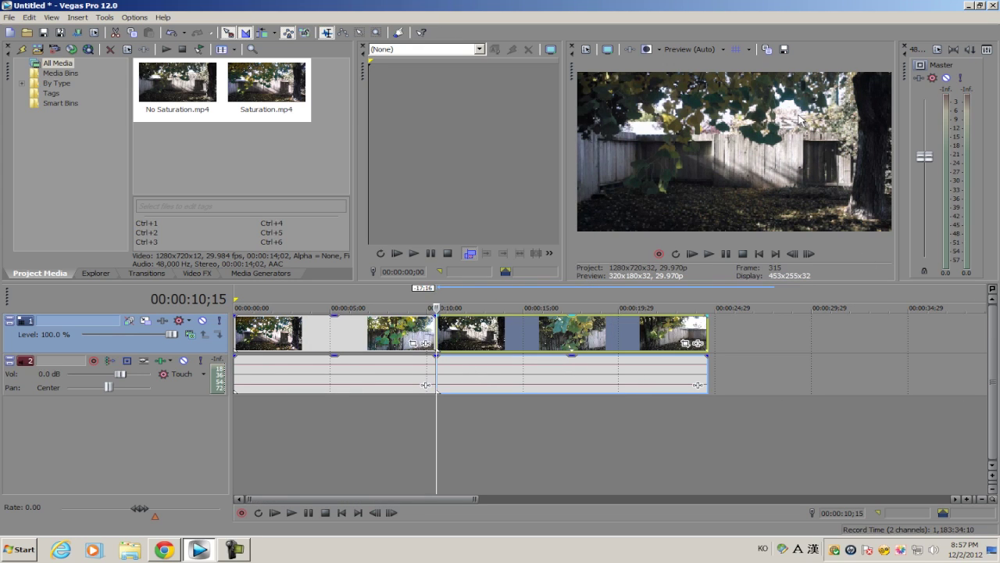
key(Home)
scroll(346, 368, up, 2)
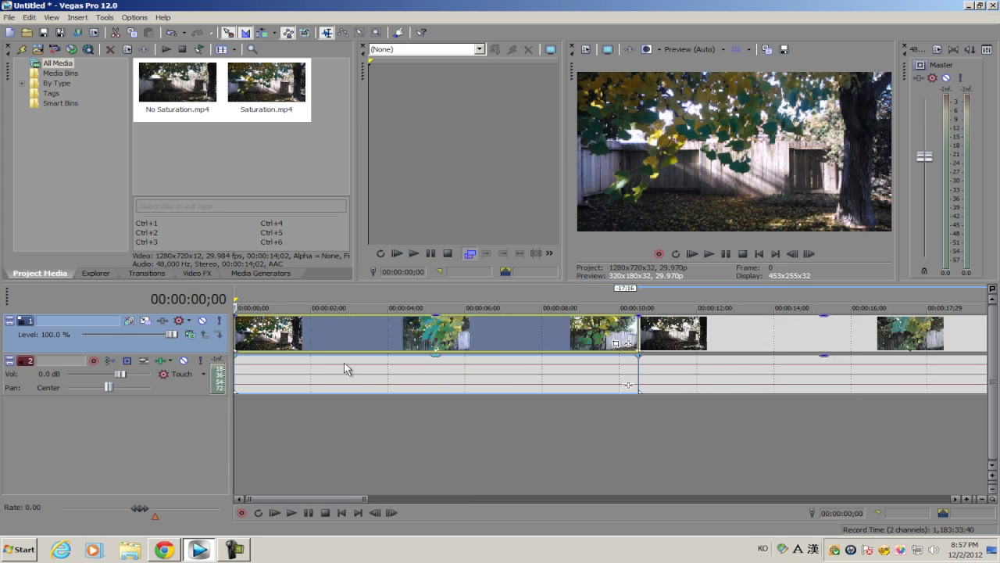
scroll(346, 368, down, 1)
scroll(447, 368, down, 2)
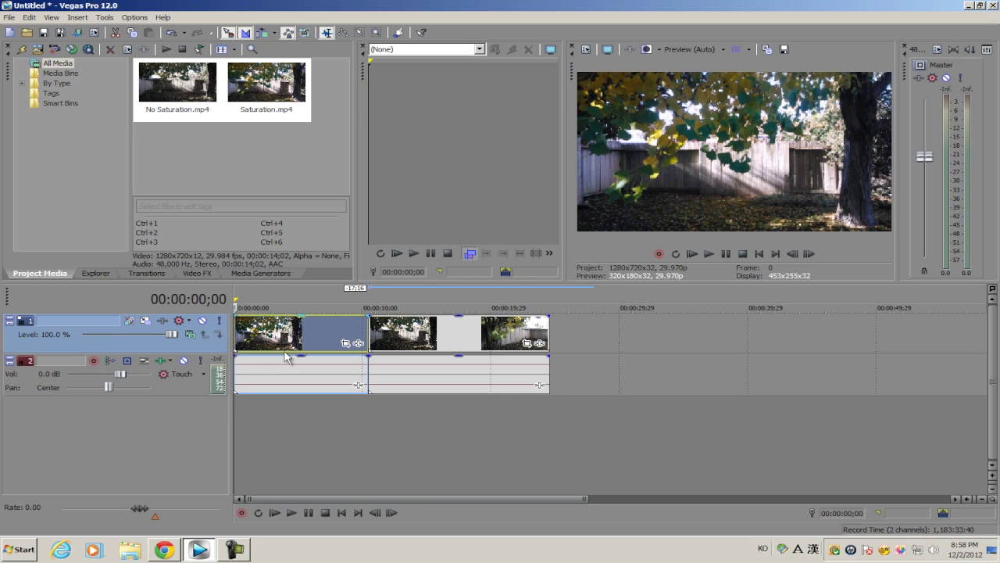
Step: Open the Video FX list and show the Color Match plug-in's presets
click(205, 271)
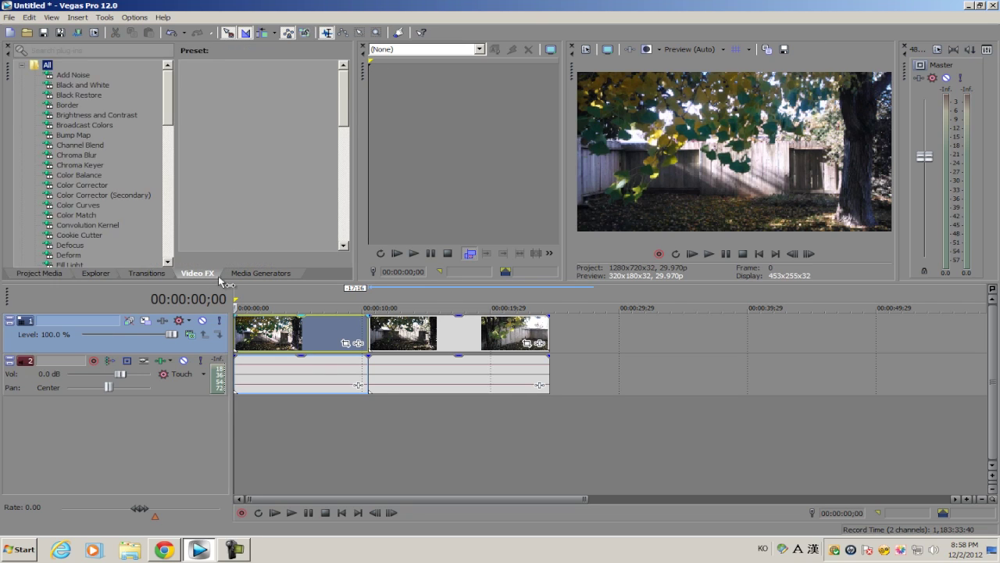
click(91, 216)
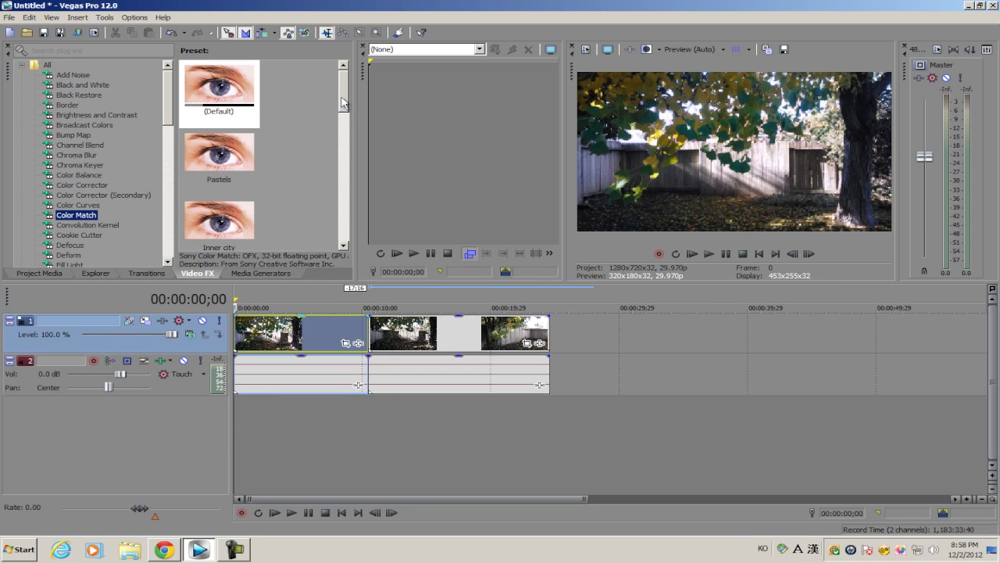
scroll(341, 102, down, 2)
scroll(334, 141, up, 2)
drag(244, 117, 253, 134)
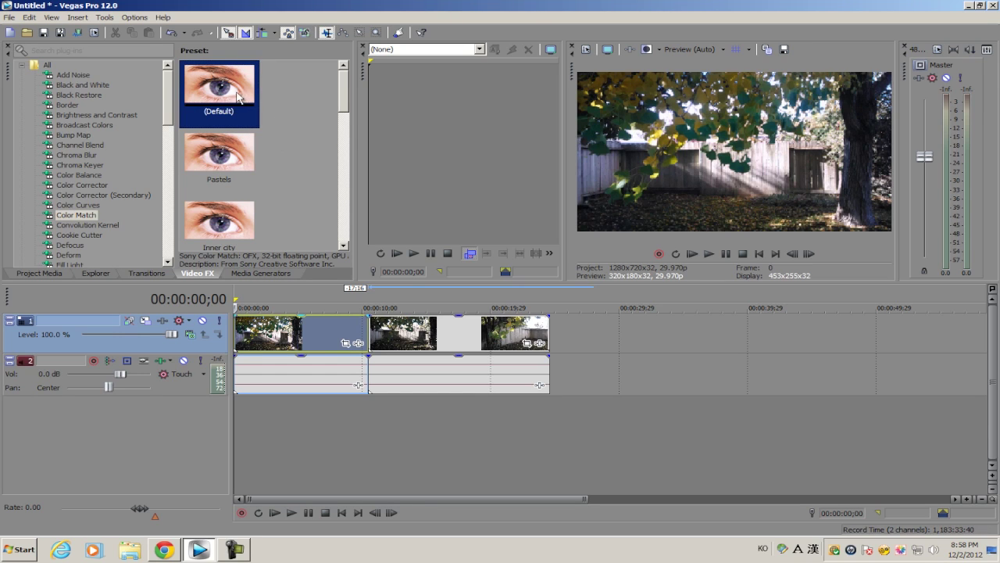
Step: Preview both clips, then drag the Color Match (Default) preset onto the No Saturation clip
click(248, 329)
scroll(251, 335, up, 3)
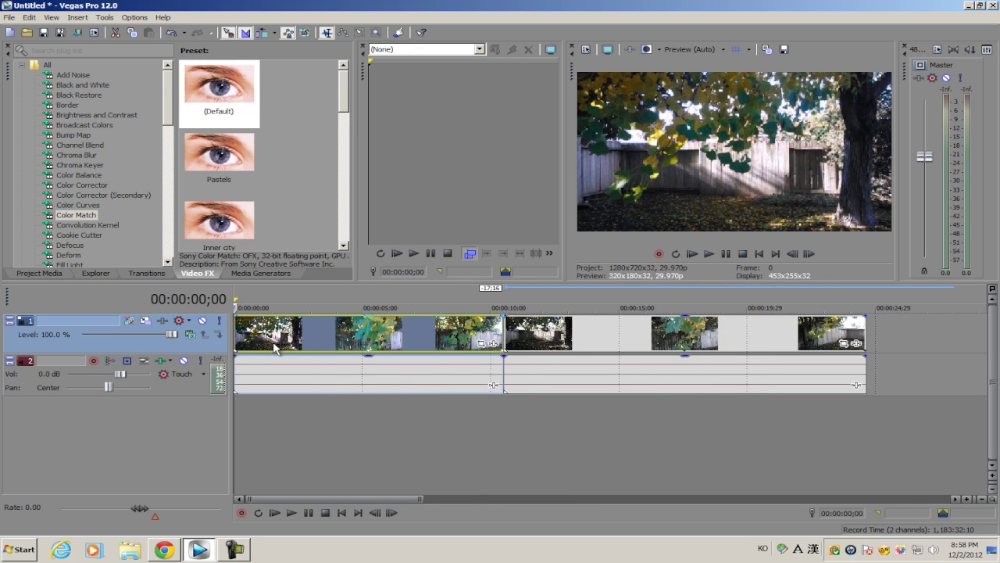
scroll(274, 346, down, 1)
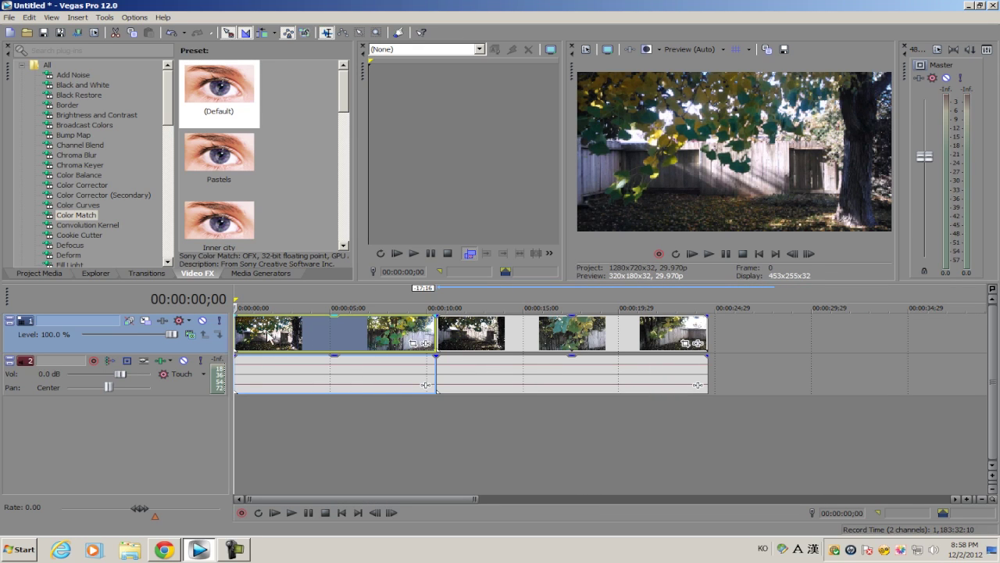
click(268, 335)
click(239, 334)
mouse_move(451, 335)
mouse_down()
mouse_move(480, 334)
mouse_move(453, 334)
mouse_up()
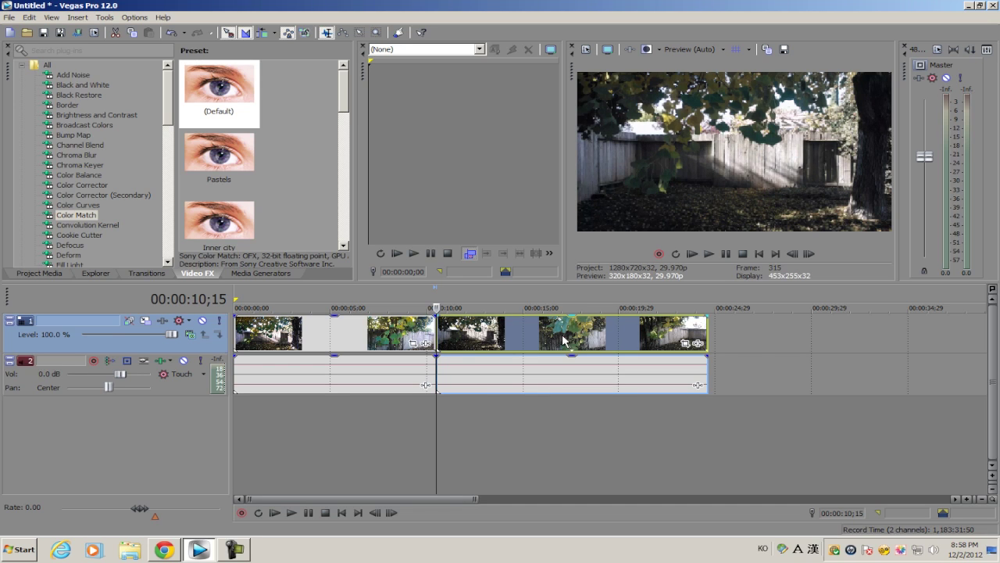
click(255, 334)
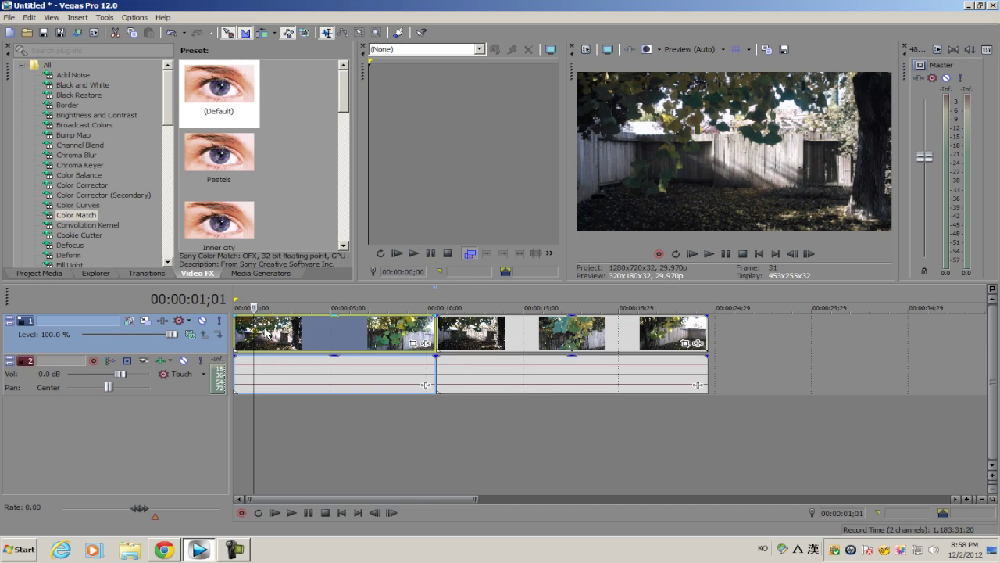
click(461, 345)
drag(207, 121, 486, 337)
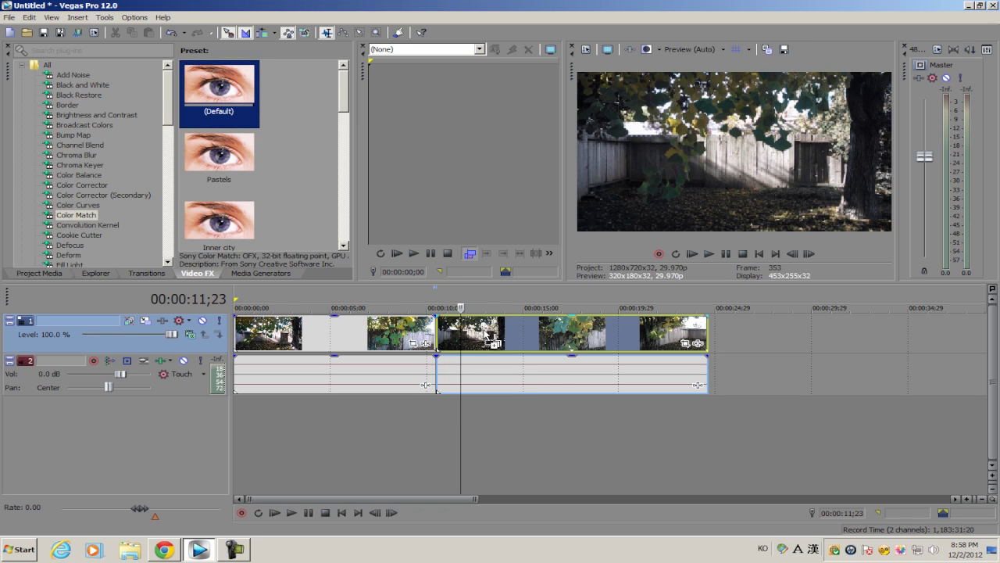
Step: Apply Color Match (Default) to the No Saturation clip with Strength 0.197, then close its dialog
drag(485, 335, 484, 333)
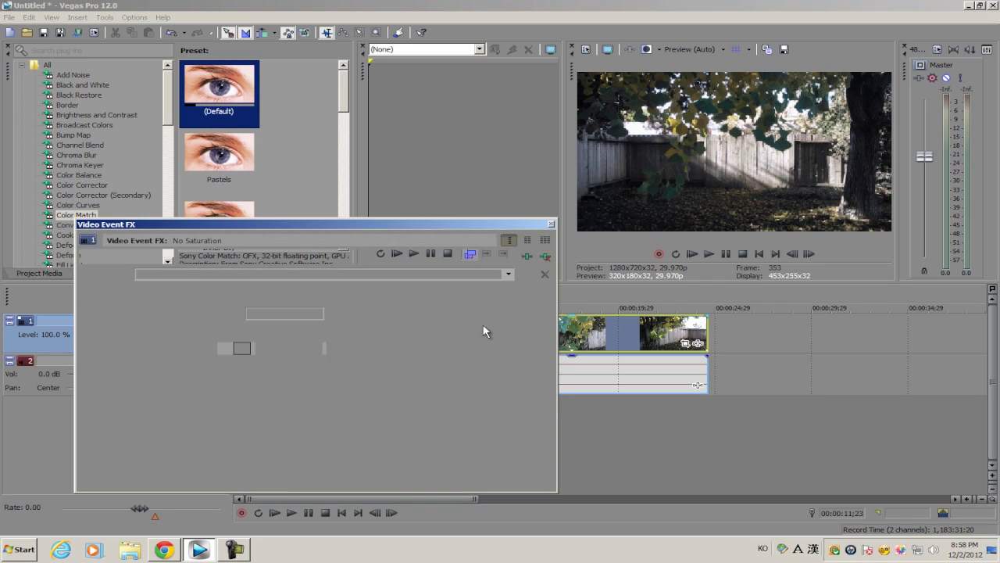
drag(462, 225, 580, 195)
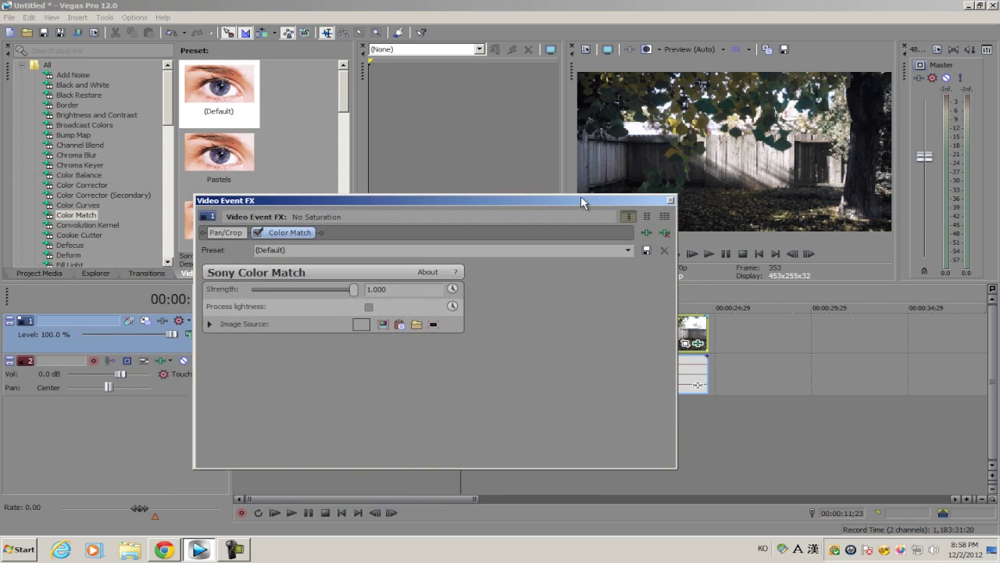
click(208, 324)
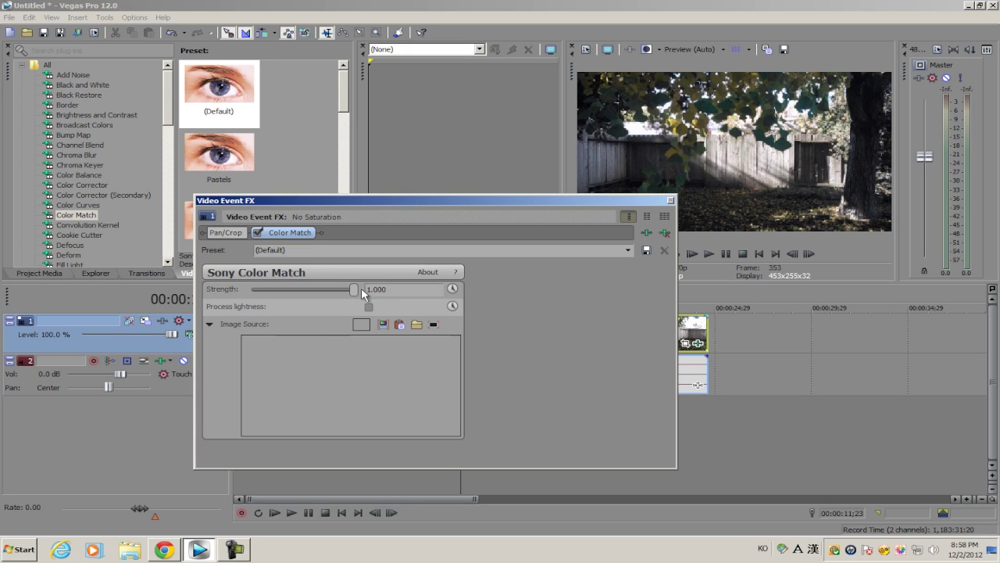
mouse_move(258, 289)
mouse_down()
mouse_move(351, 288)
mouse_move(271, 289)
mouse_up()
drag(353, 289, 304, 289)
key(Escape)
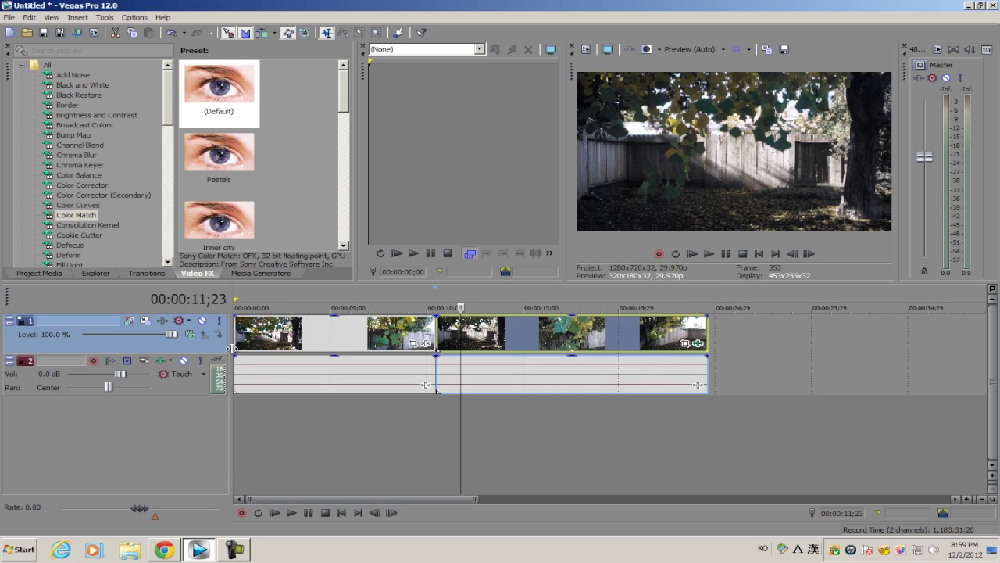
click(237, 336)
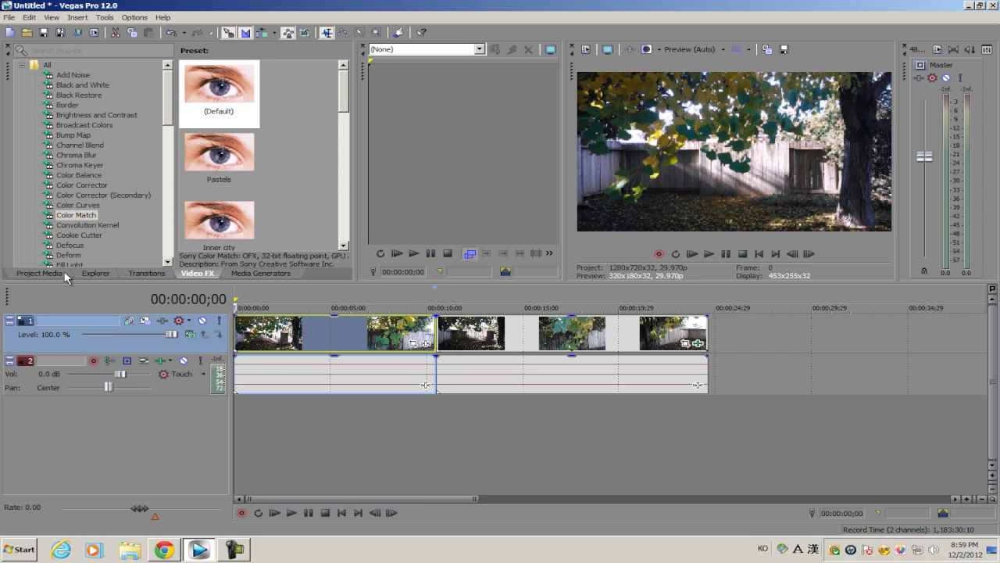
Step: Show Project Media and reopen the Trimmer from the View menu
click(40, 273)
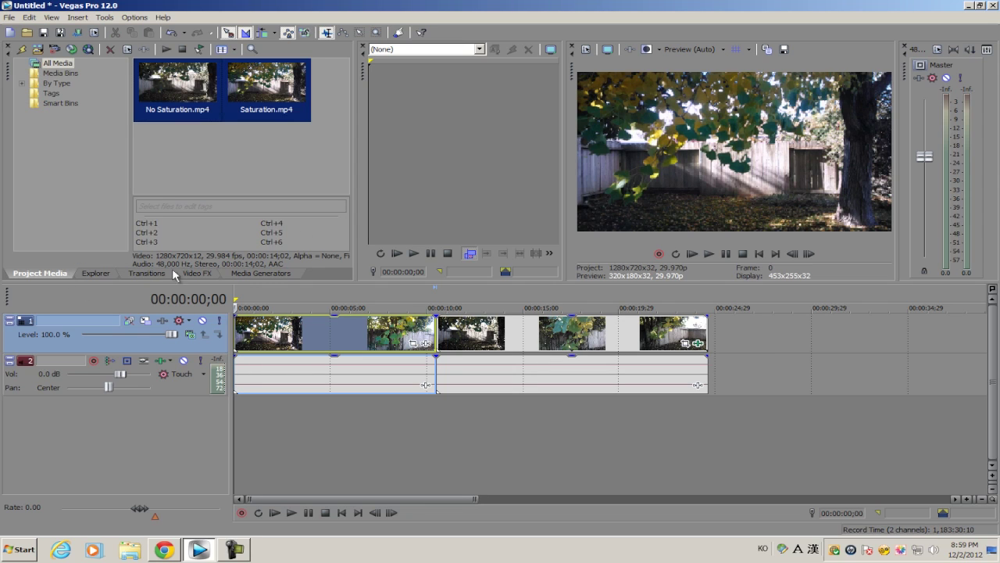
click(364, 46)
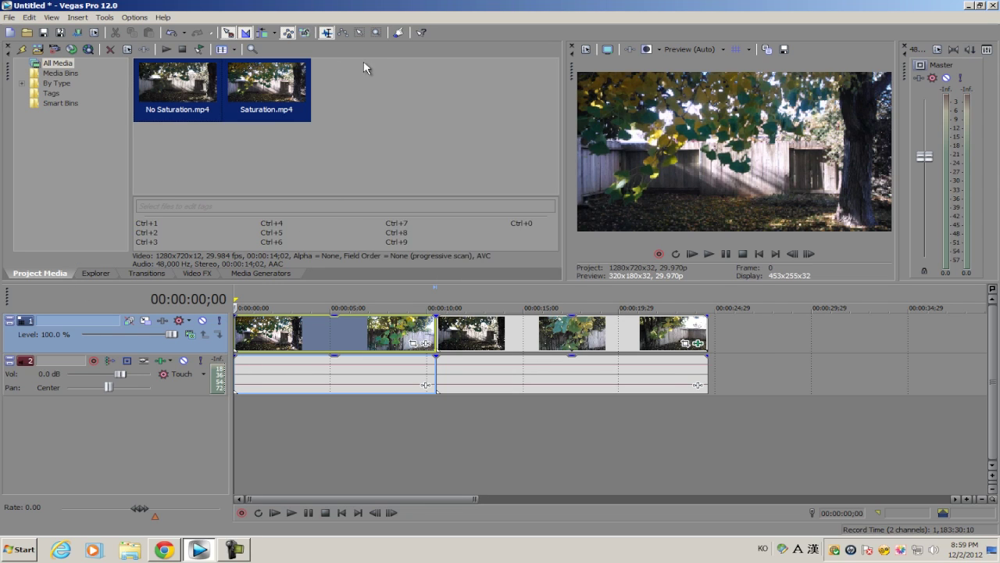
click(52, 17)
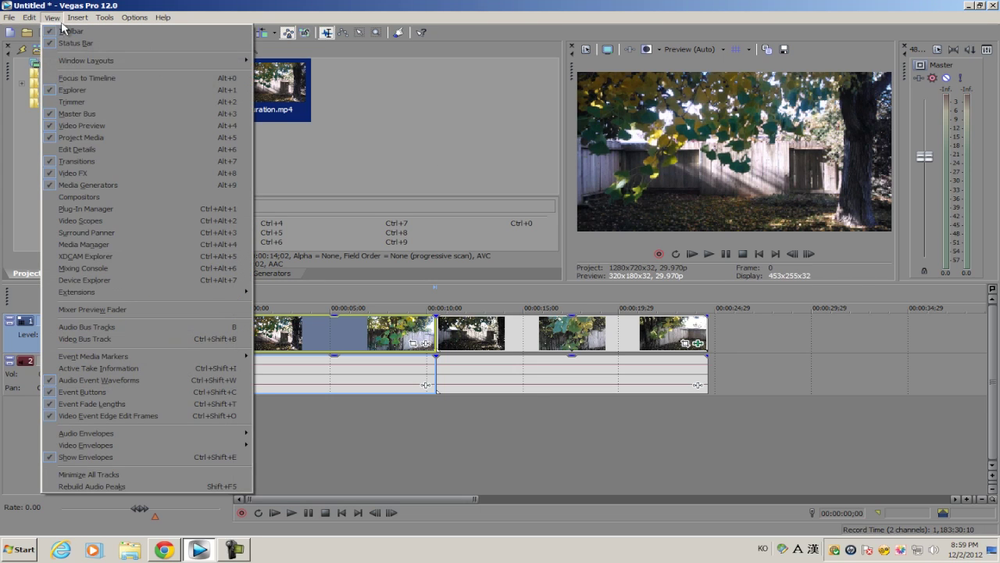
click(66, 103)
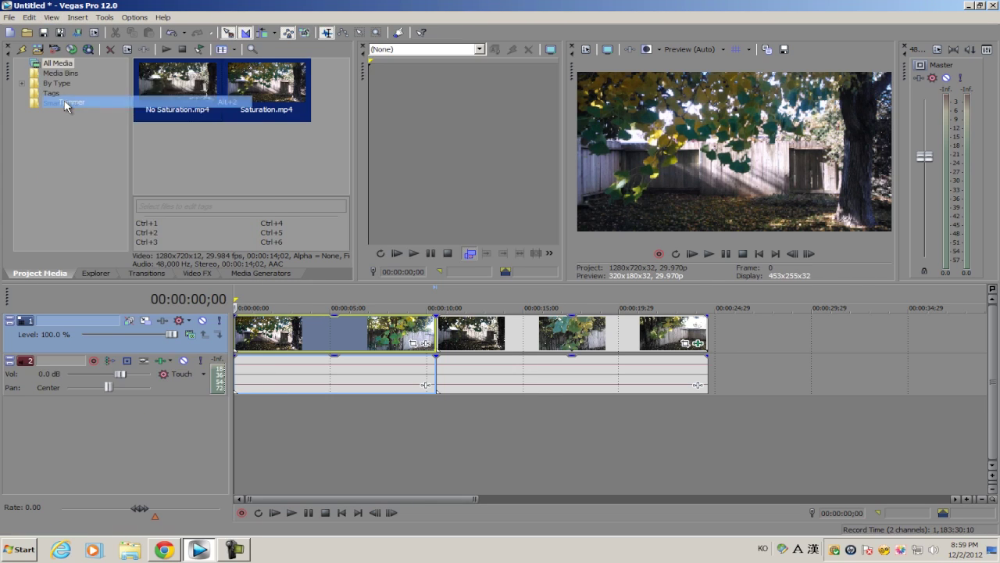
Step: Load Saturation.mp4 from Project Media into the Trimmer
click(231, 166)
click(266, 92)
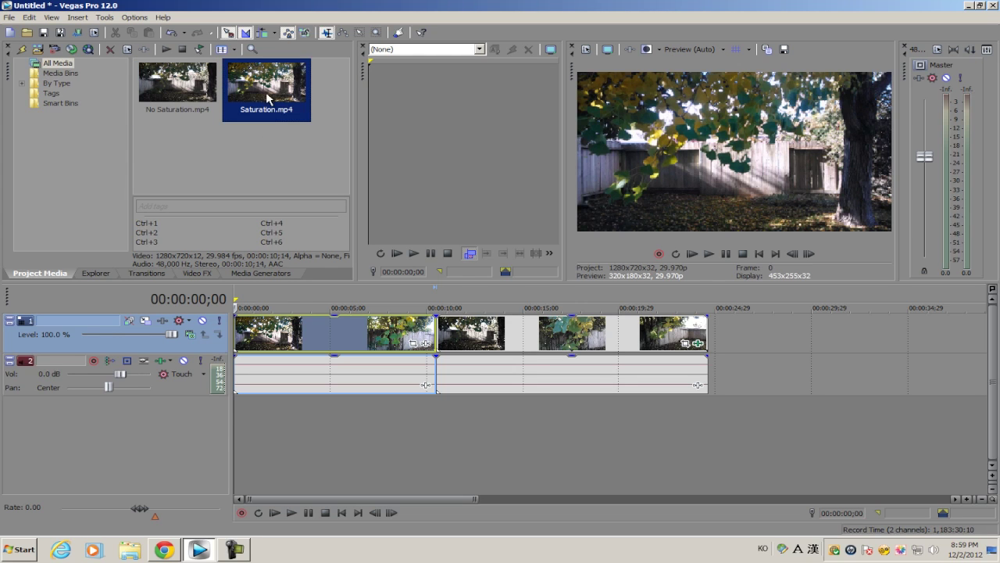
click(241, 330)
click(442, 332)
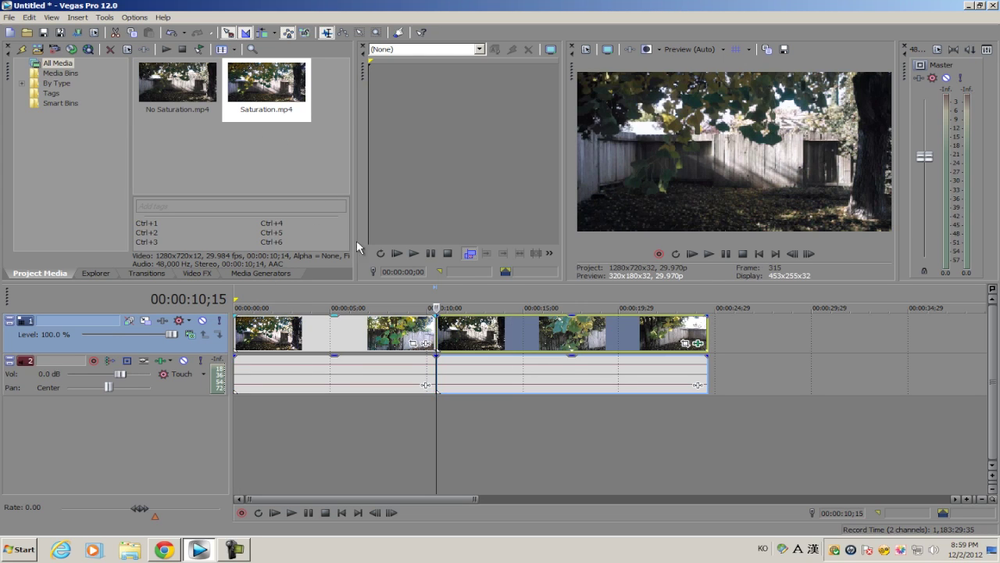
drag(263, 118, 440, 142)
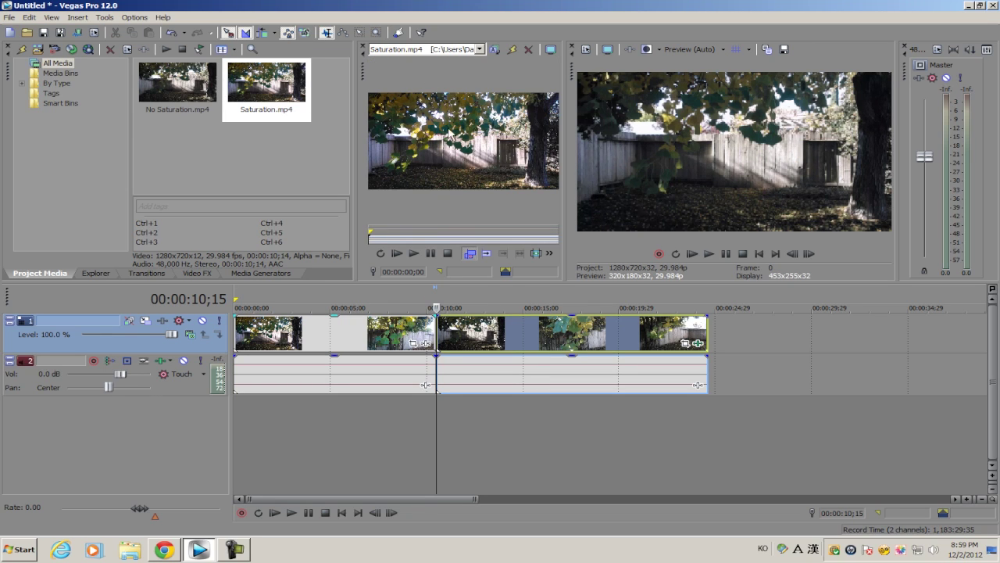
click(442, 329)
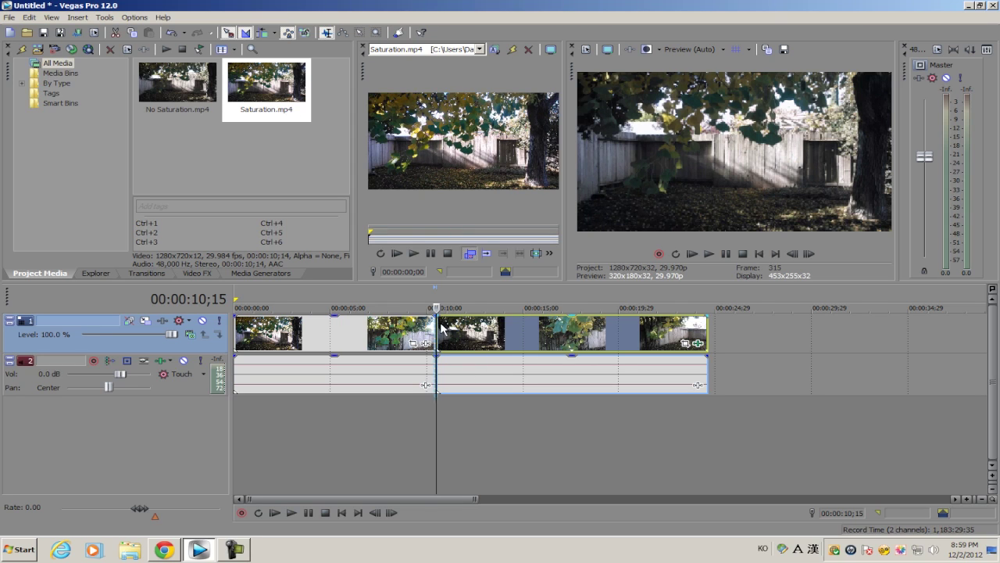
Step: Set the No Saturation clip's Color Match Image Source to Use Trimmer Image
click(697, 343)
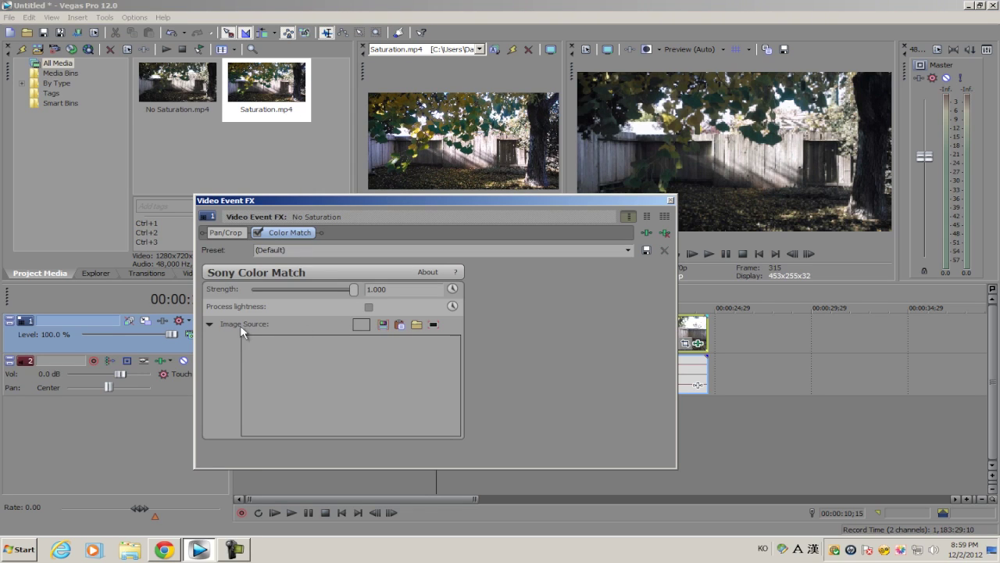
click(384, 327)
drag(392, 201, 373, 251)
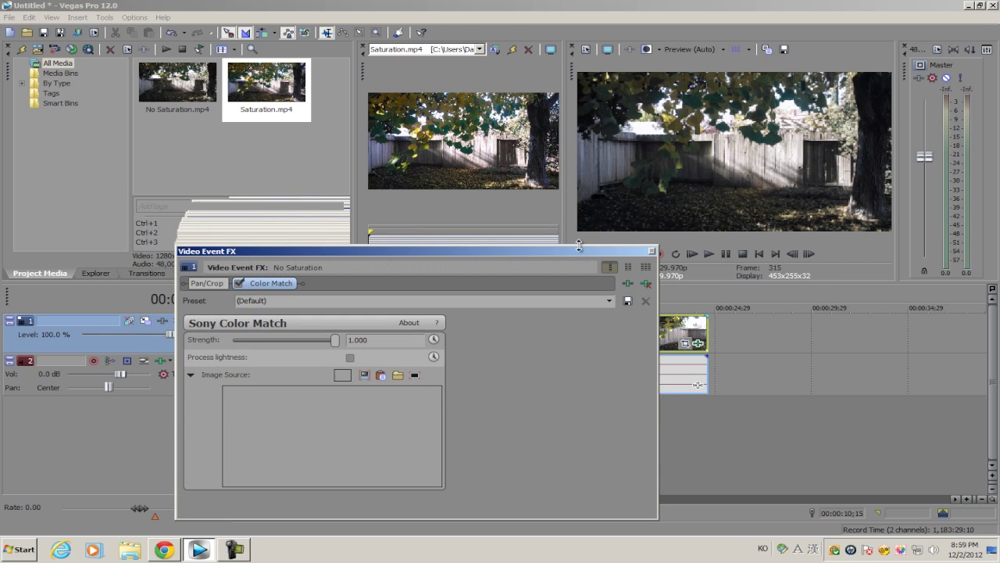
drag(574, 249, 466, 209)
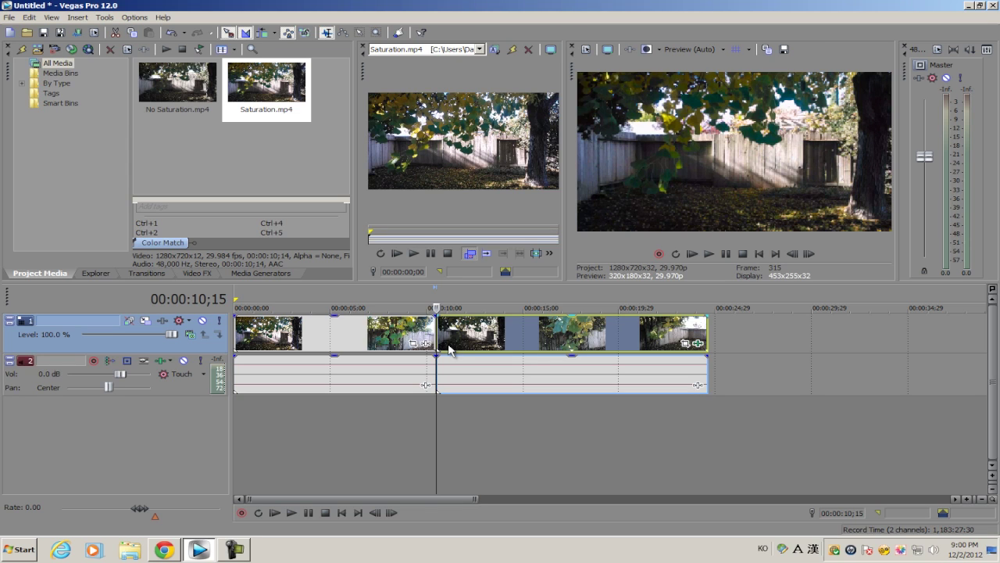
Step: Trim the first clip's end and slide the second clip left so they butt together
scroll(442, 344, up, 4)
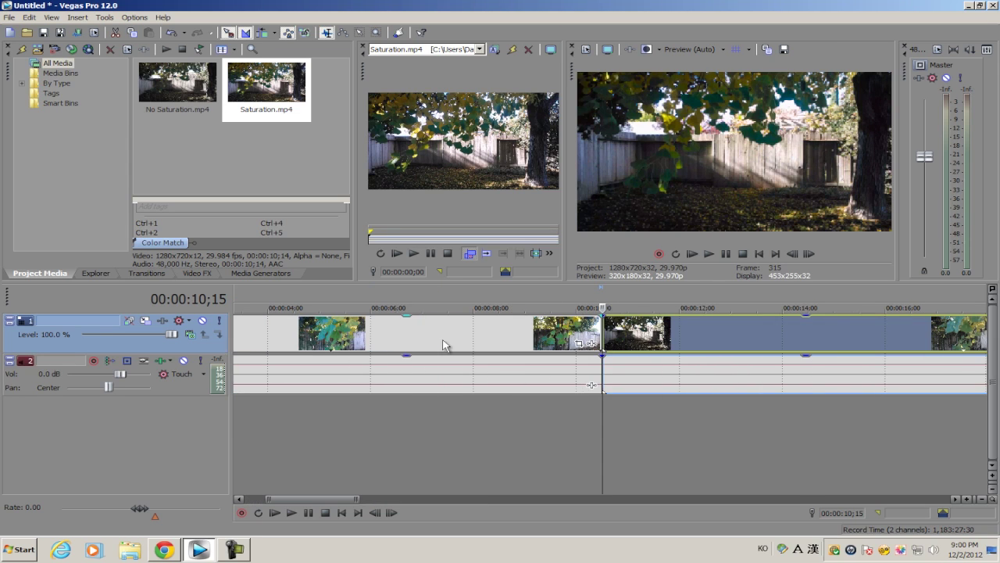
scroll(368, 335, down, 5)
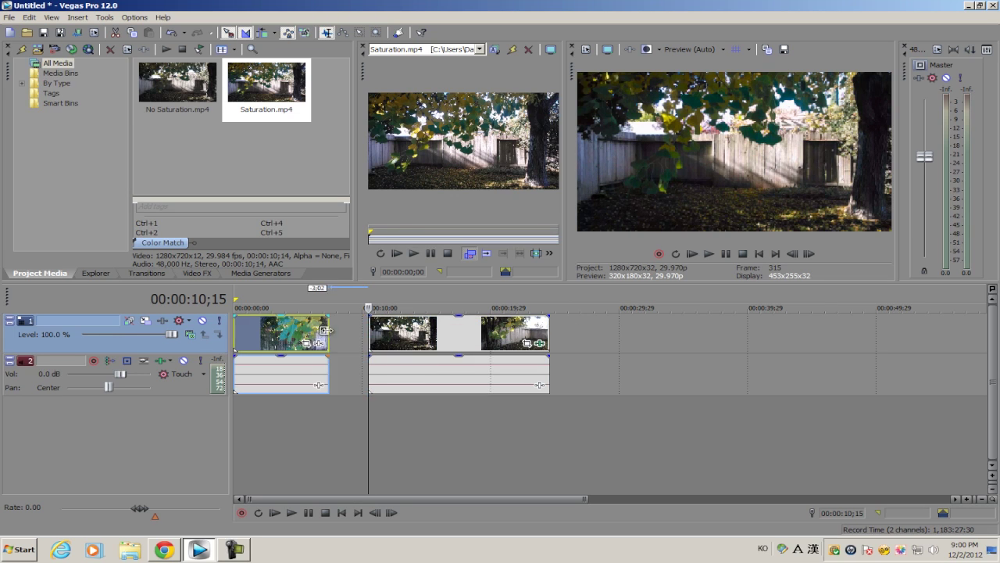
drag(324, 330, 303, 329)
drag(395, 336, 326, 336)
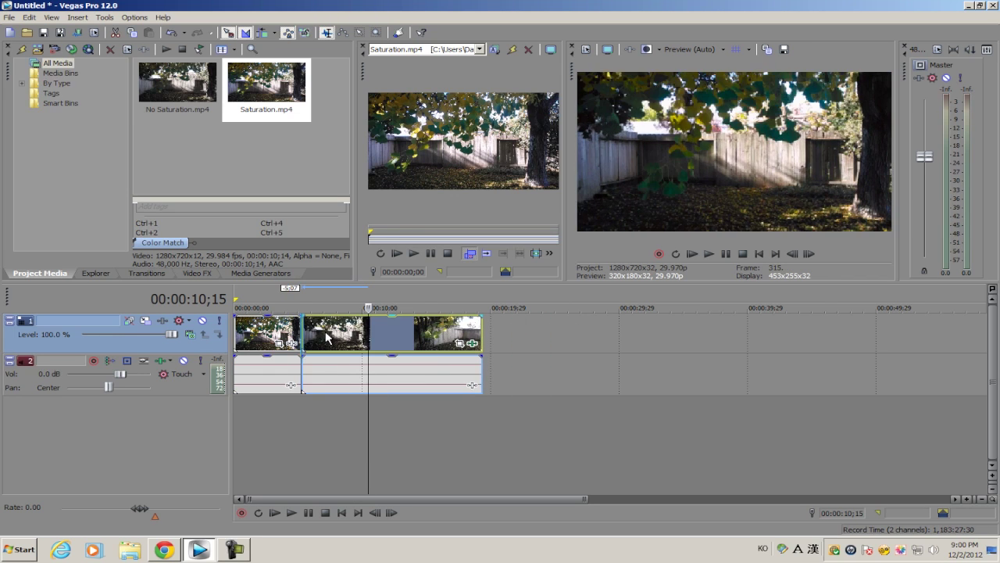
click(303, 333)
scroll(303, 332, up, 5)
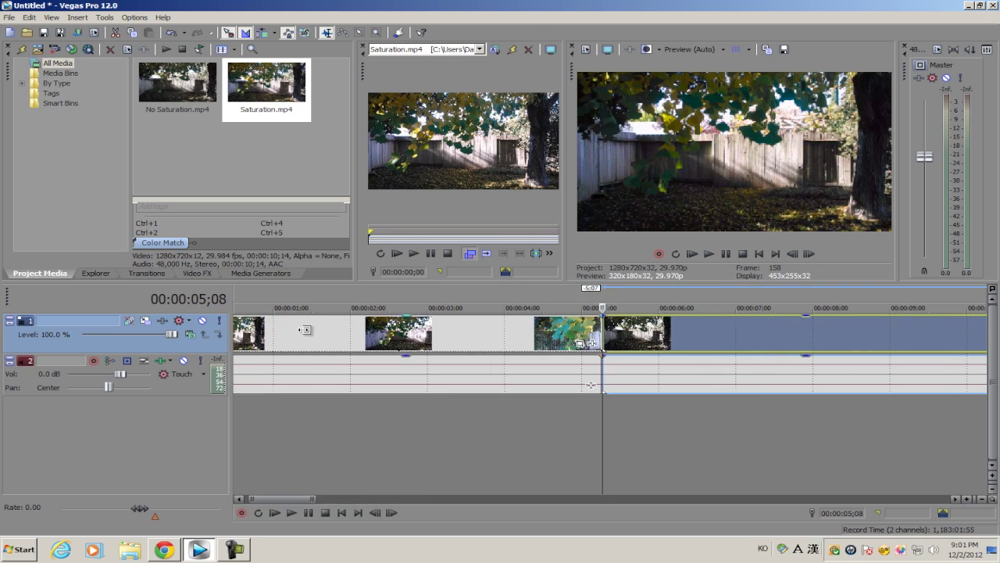
click(247, 328)
click(442, 341)
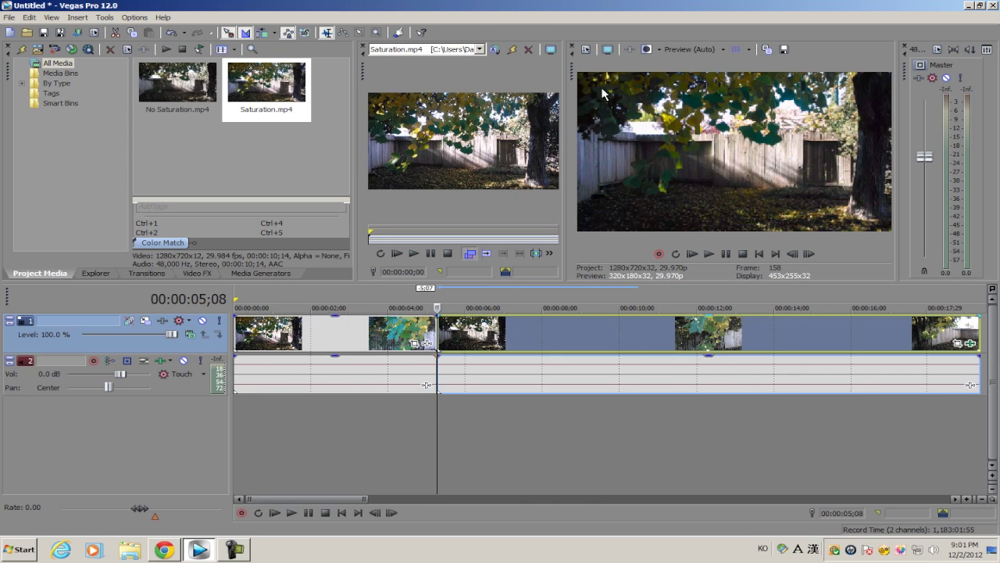
Step: Set preview quality to Best (Full) and compare frames on both sides of the clip boundary
click(711, 50)
mouse_move(709, 100)
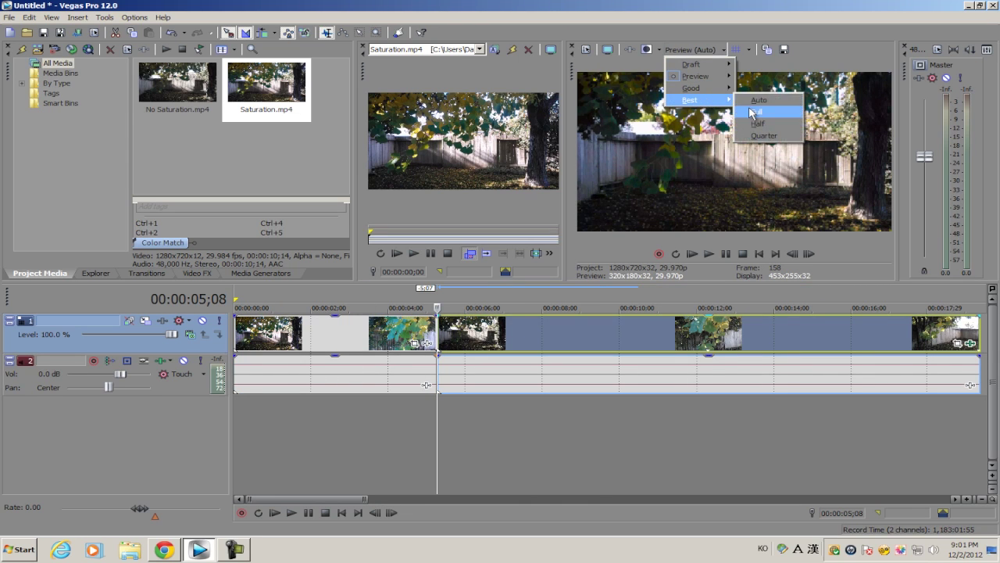
click(754, 100)
scroll(375, 343, down, 2)
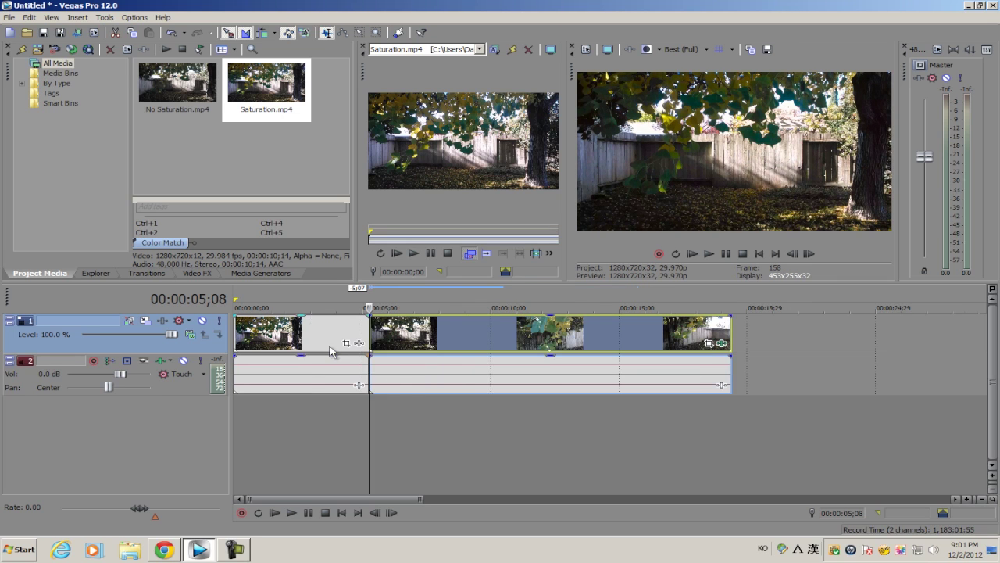
click(244, 332)
click(373, 332)
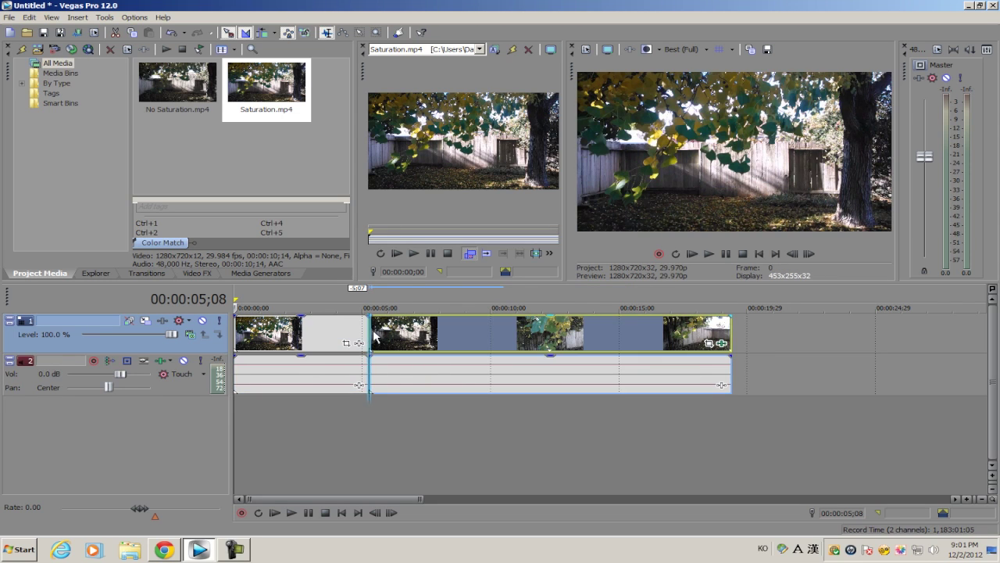
click(244, 331)
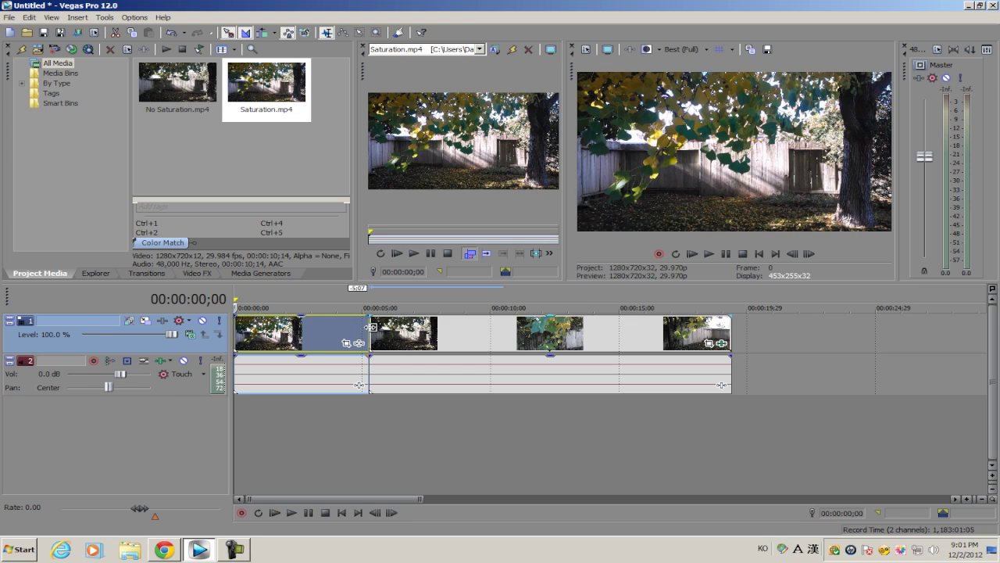
click(371, 331)
scroll(365, 331, up, 3)
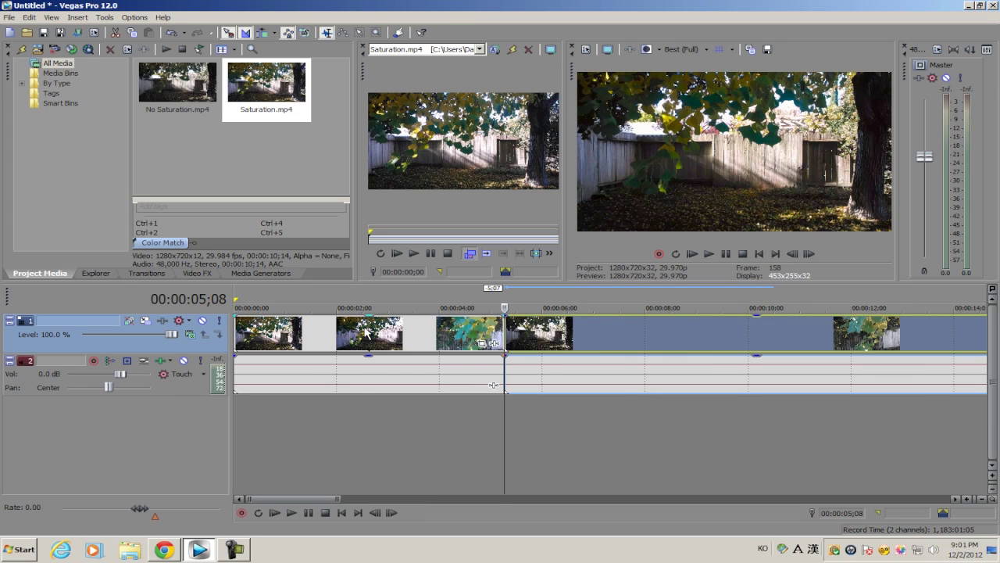